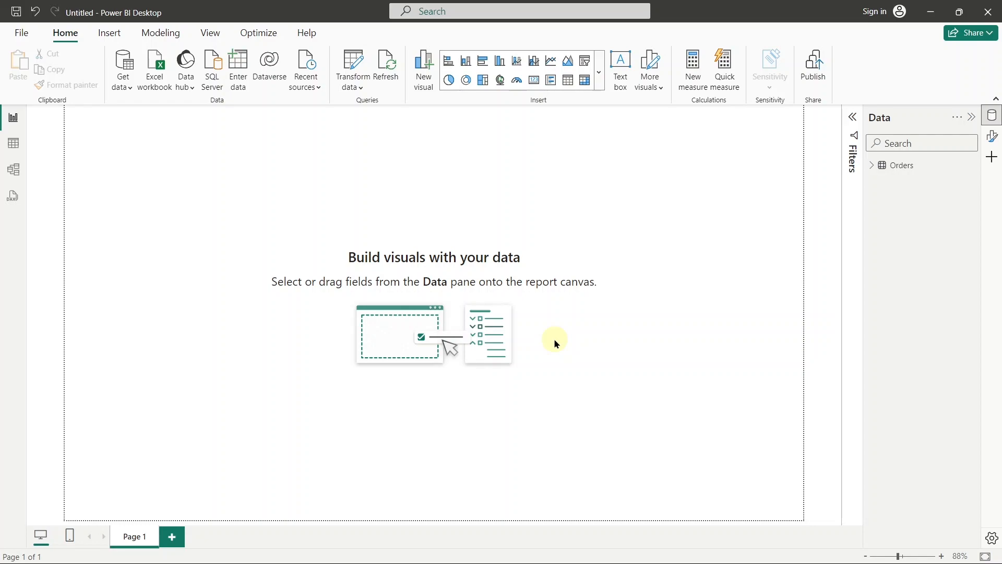
Insert a matrix visual with Category and Sub-Category from the Orders table as its rows
left_click(585, 81)
left_click(358, 217)
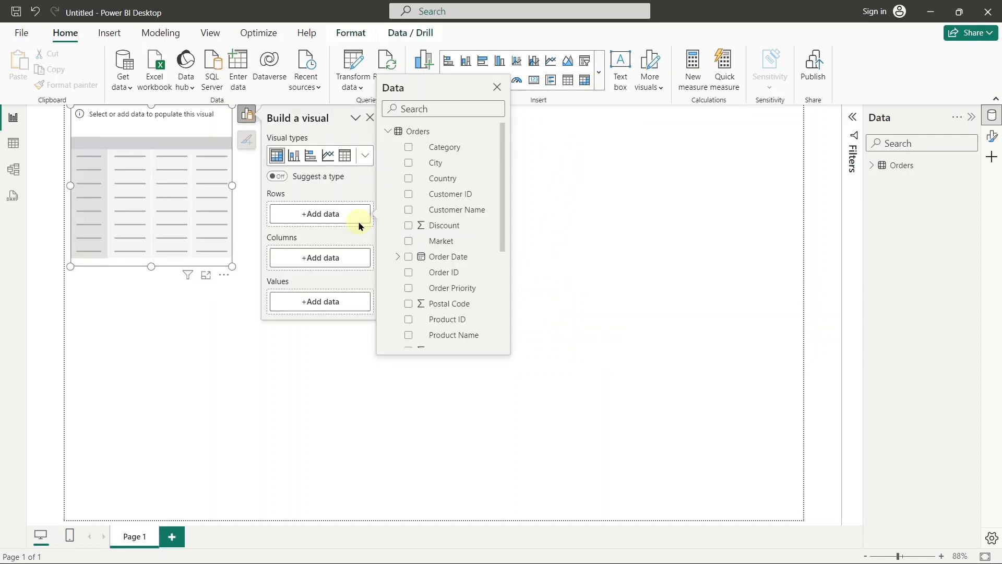
left_click(408, 147)
scroll(408, 180, "down", 4)
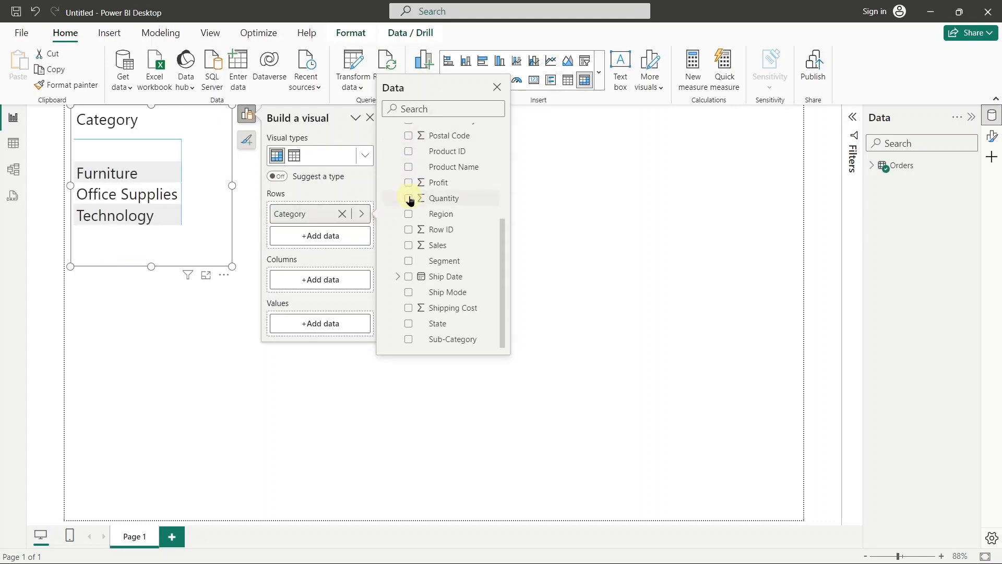
left_click(408, 339)
Add Sales, Quantity, Shipping Cost and Profit, in that order, as the matrix's values
left_click(358, 345)
scroll(428, 367, "down", 3)
scroll(428, 367, "down", 1)
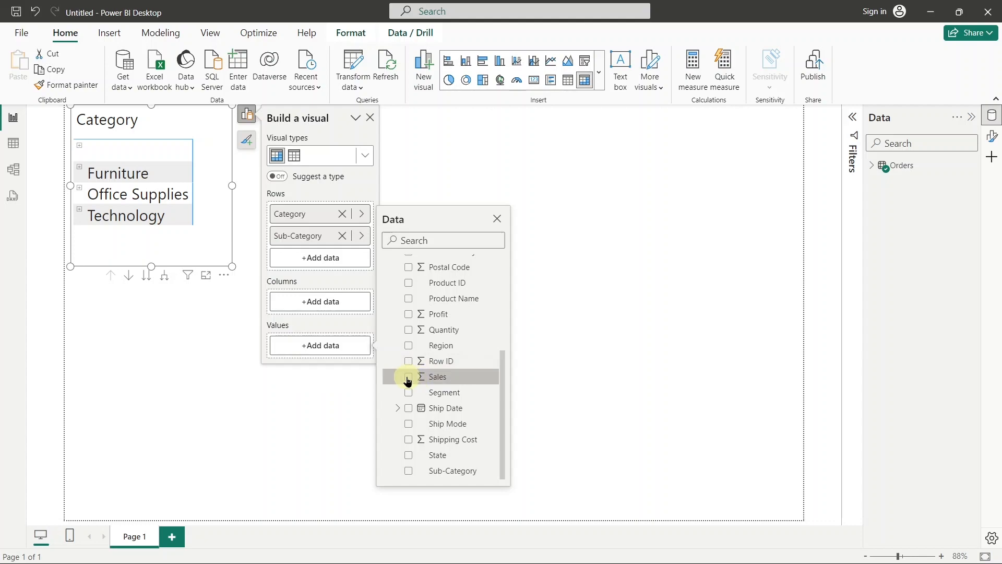
left_click(409, 376)
left_click(408, 439)
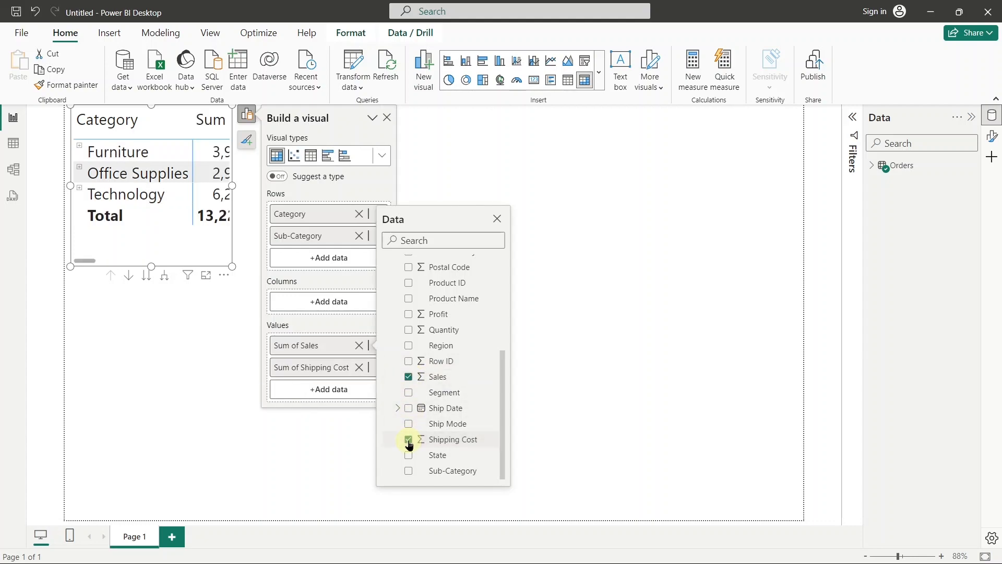
left_click(408, 439)
left_click(408, 329)
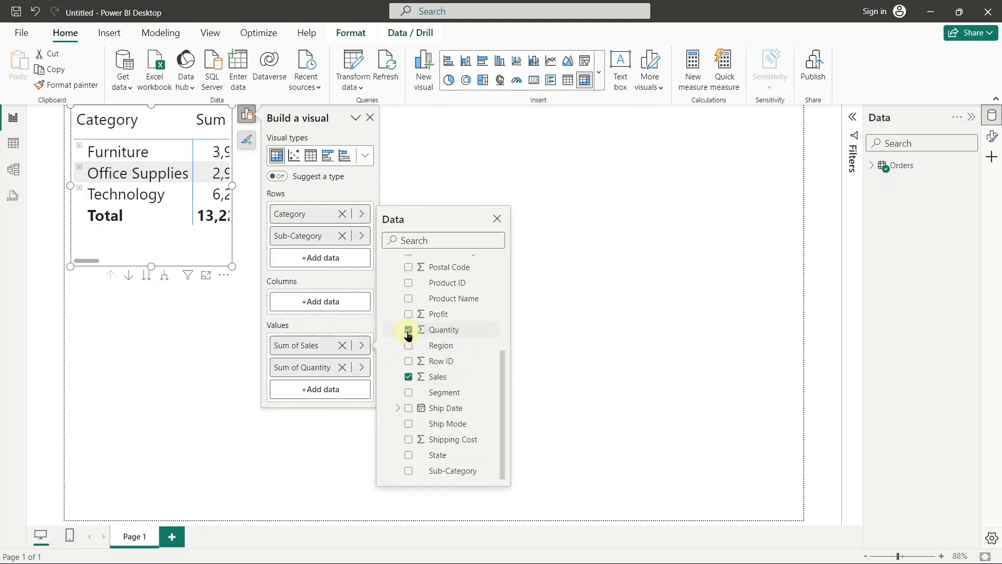
left_click(408, 442)
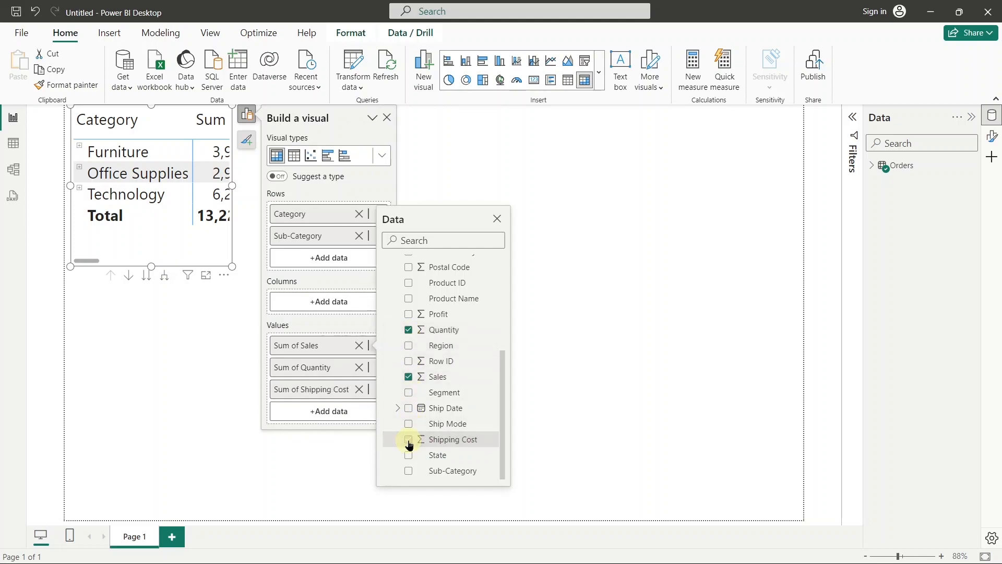
left_click(408, 315)
left_click(497, 218)
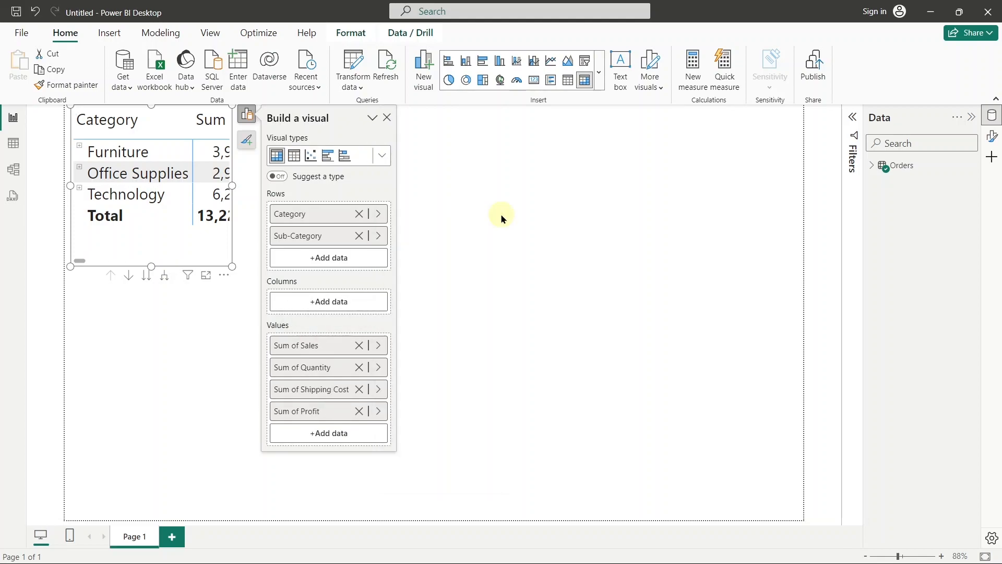
left_click(386, 117)
Show the matrix in focus mode with all categories expanded to their sub-categories, and open its format settings
left_click(205, 275)
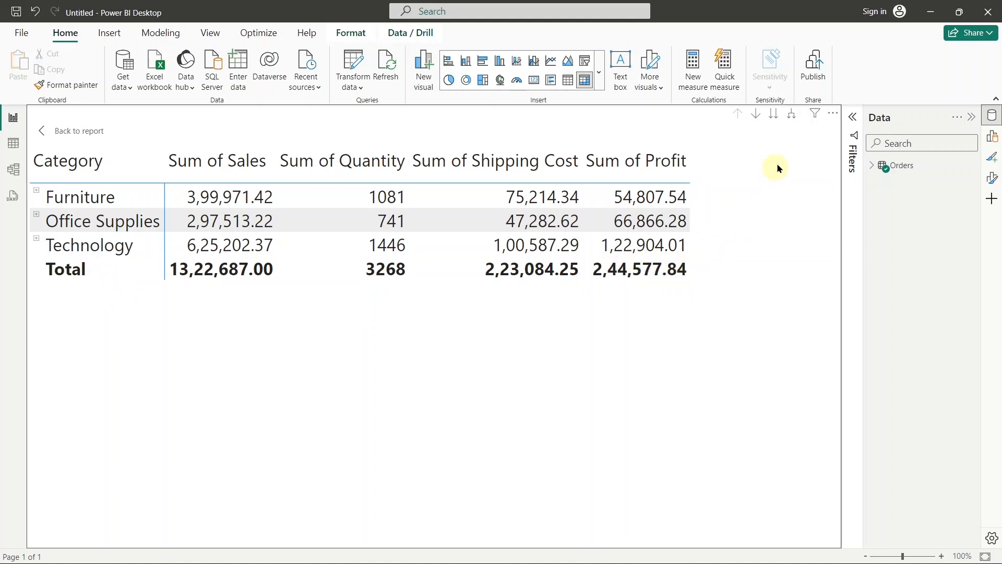
left_click(792, 114)
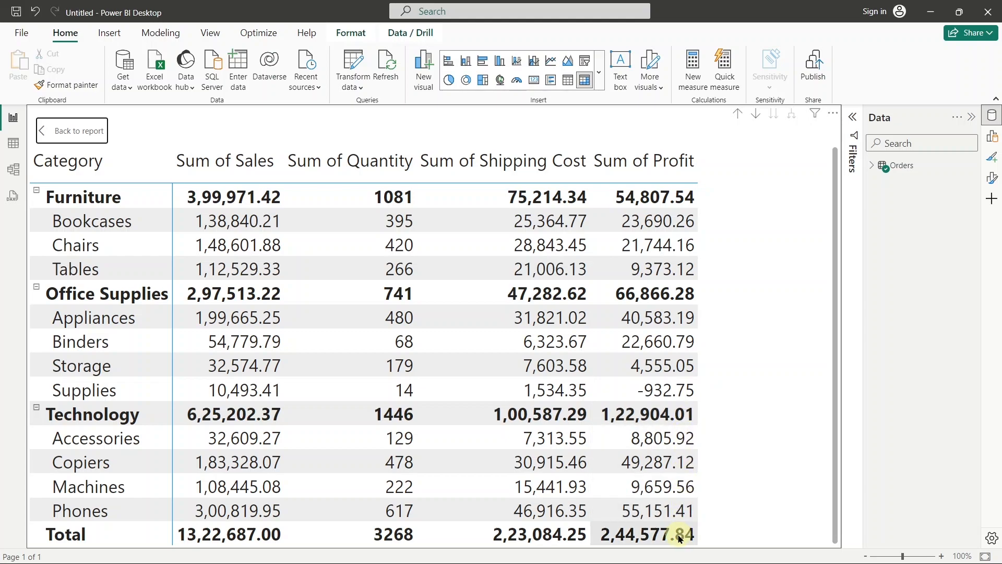
left_click(991, 176)
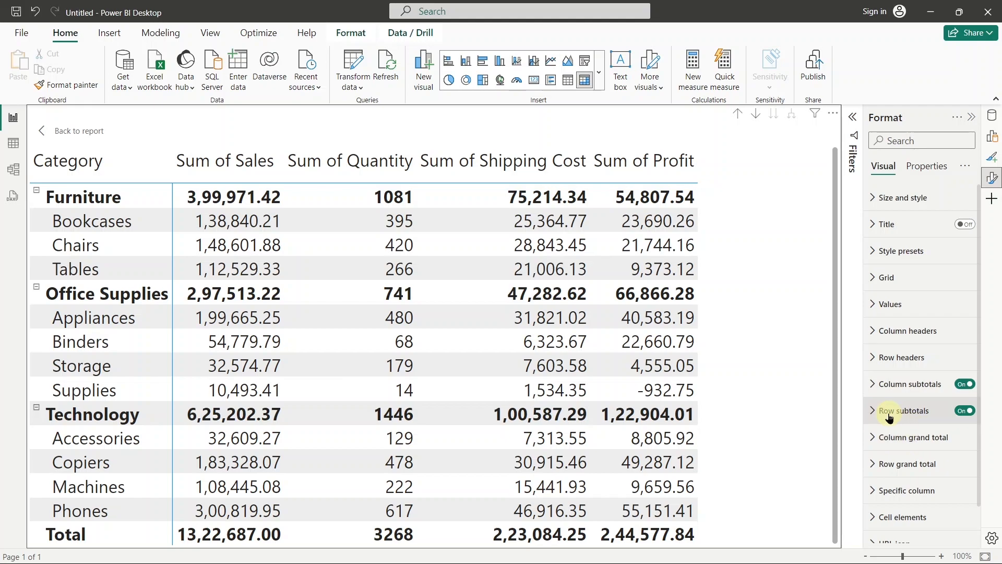
Switch the matrix's row subtotals off and back on to compare the two displays
left_click(964, 411)
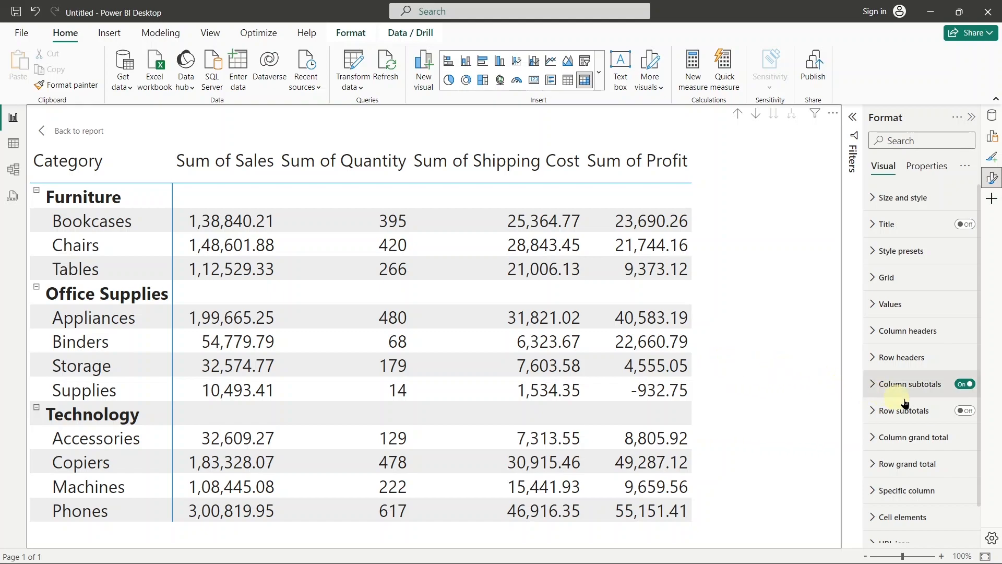
left_click(967, 411)
left_click(968, 412)
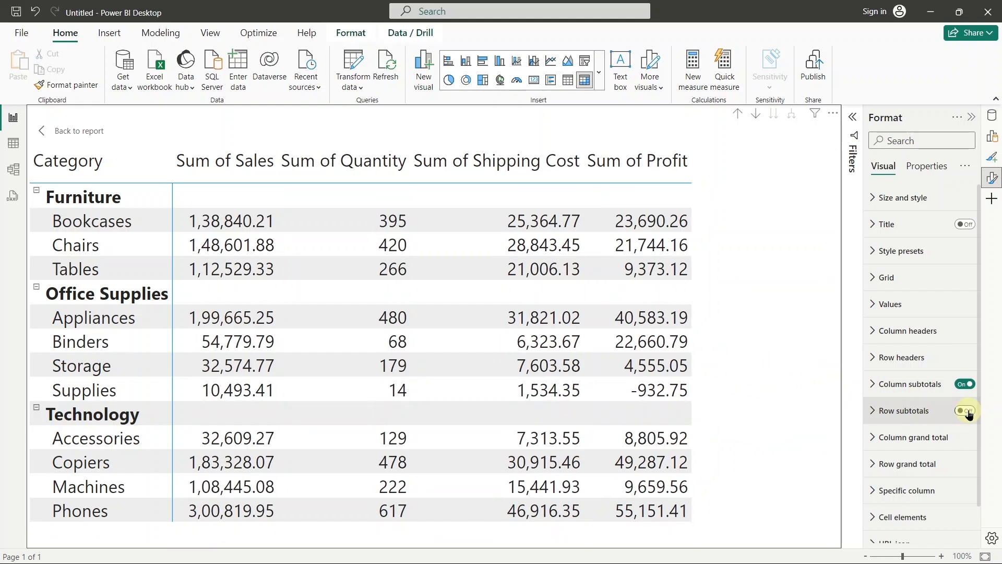
left_click(967, 411)
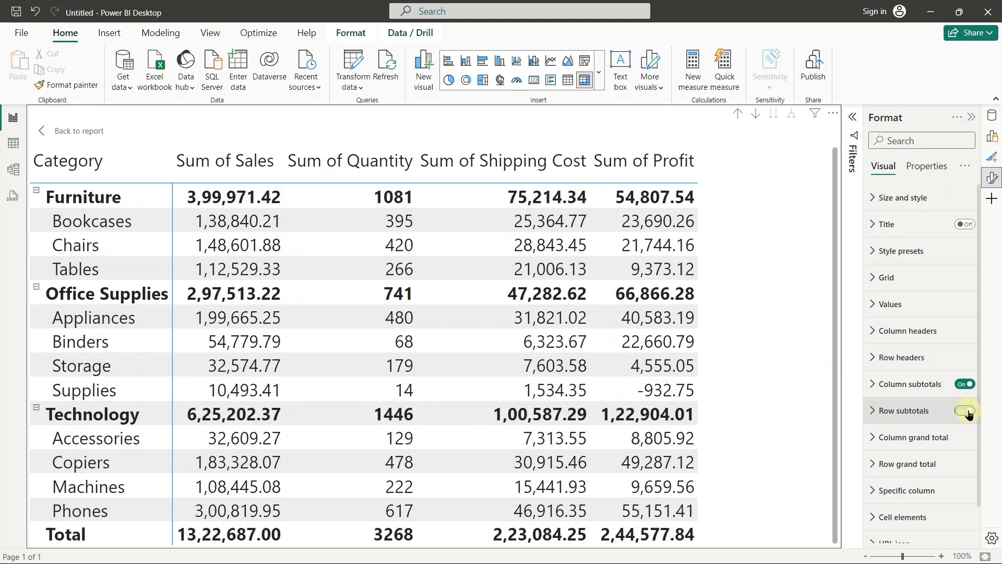
Make the row subtotal values italic and set their text color to the gold theme color
left_click(924, 411)
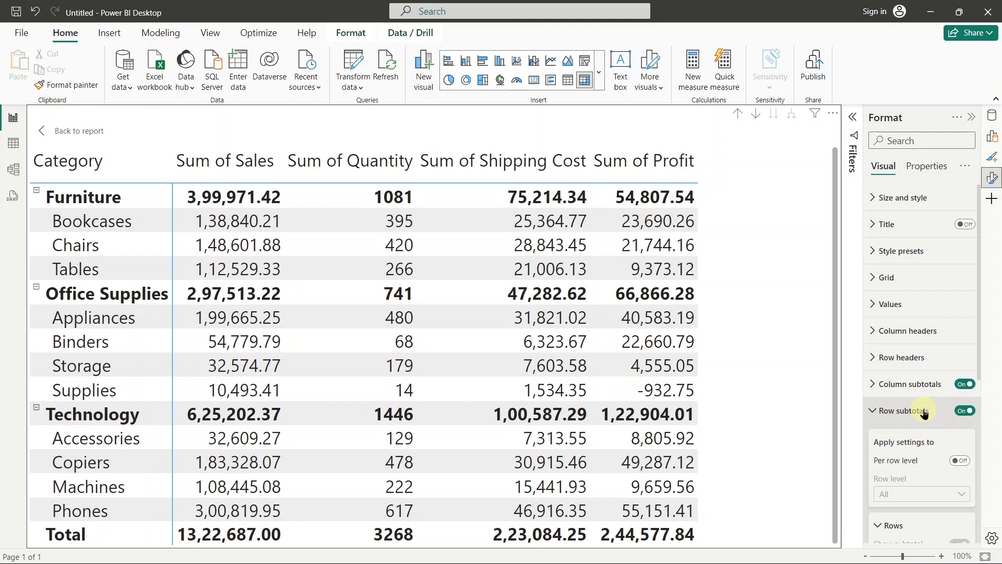
scroll(923, 412, "down", 3)
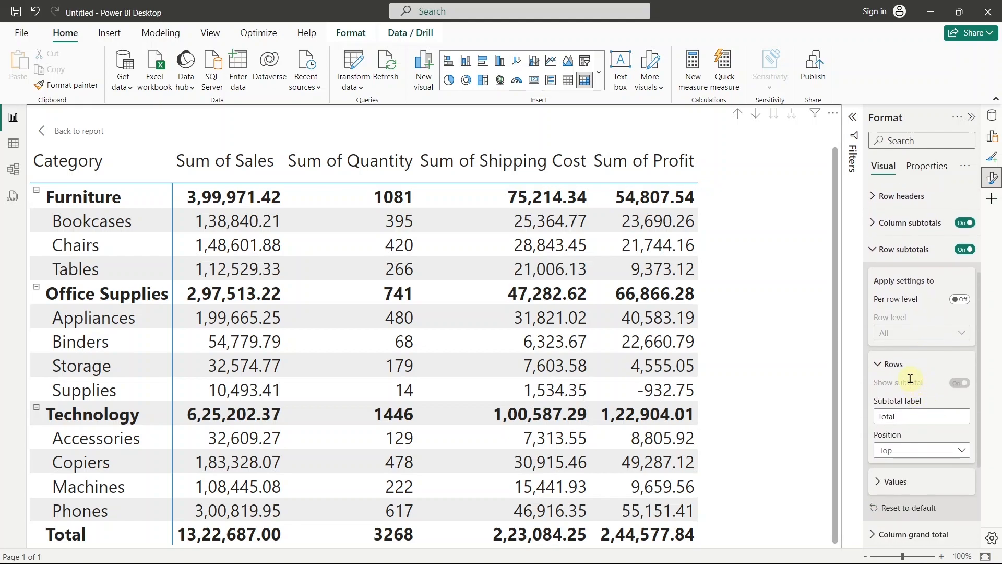
left_click(893, 364)
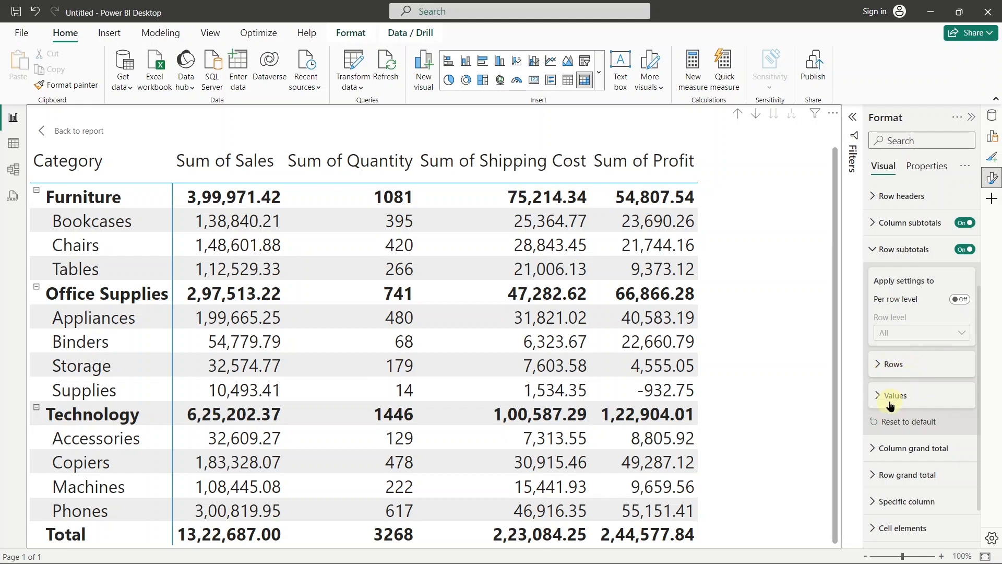
left_click(925, 402)
scroll(925, 403, "down", 1)
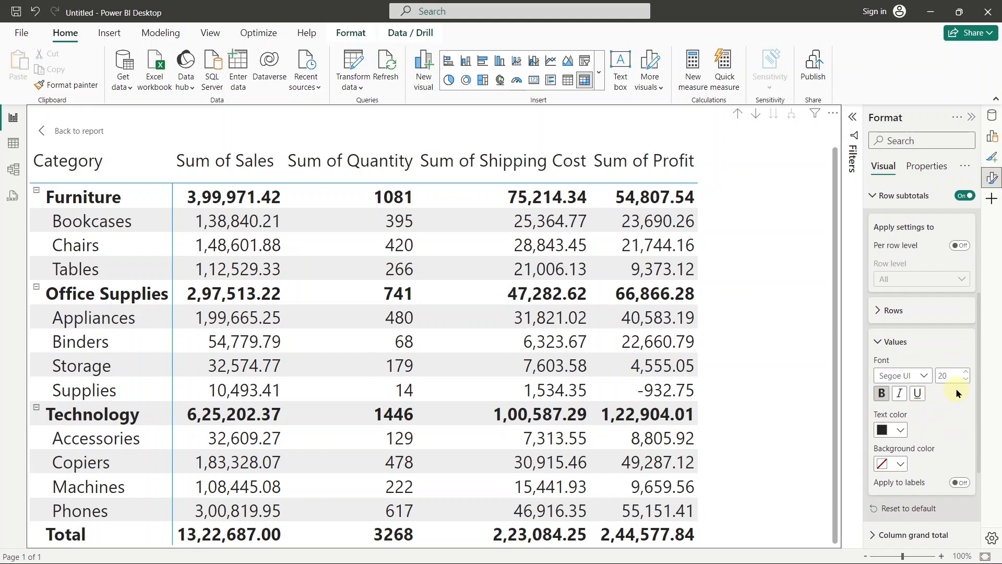
left_click(918, 376)
left_click(924, 376)
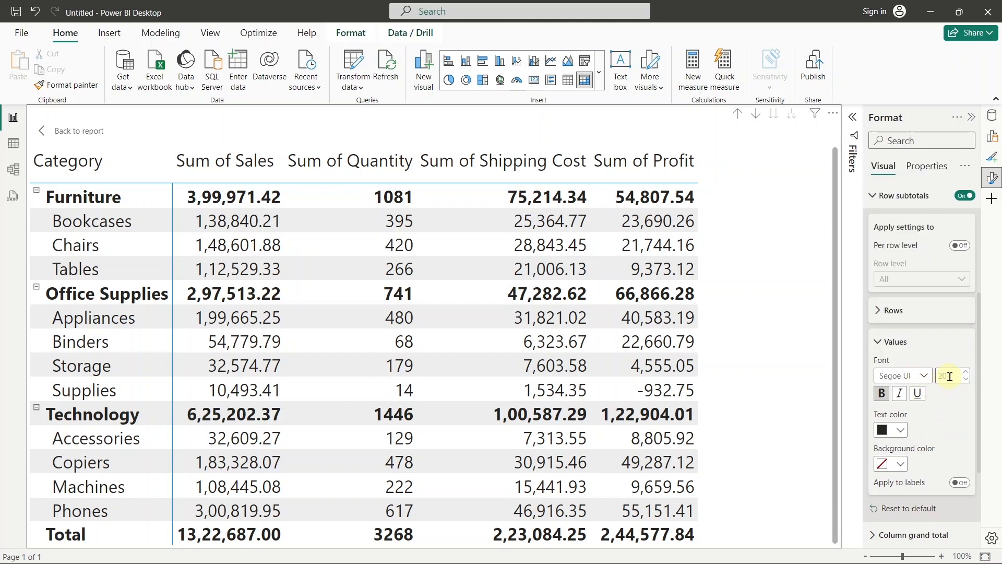
left_click(898, 395)
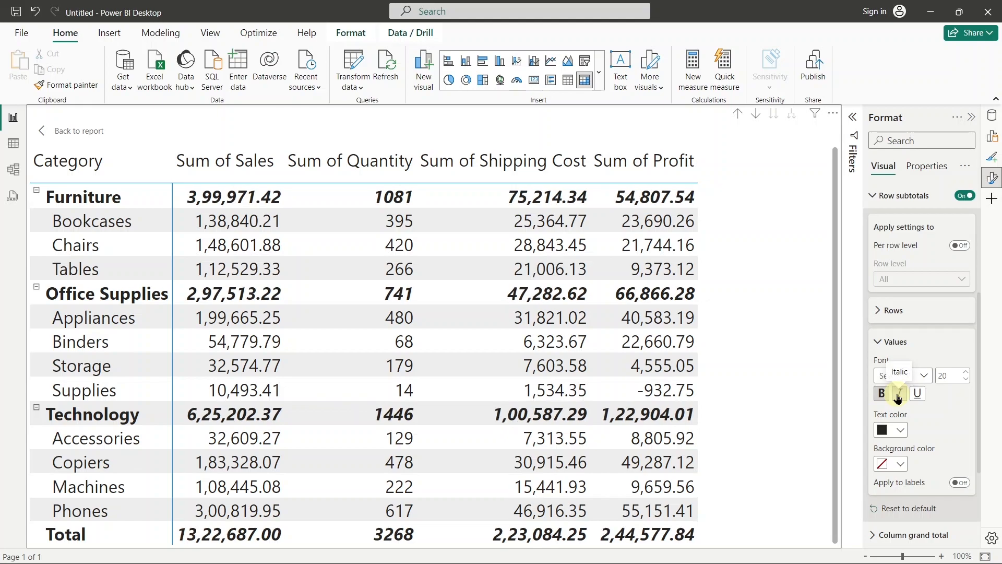
left_click(900, 429)
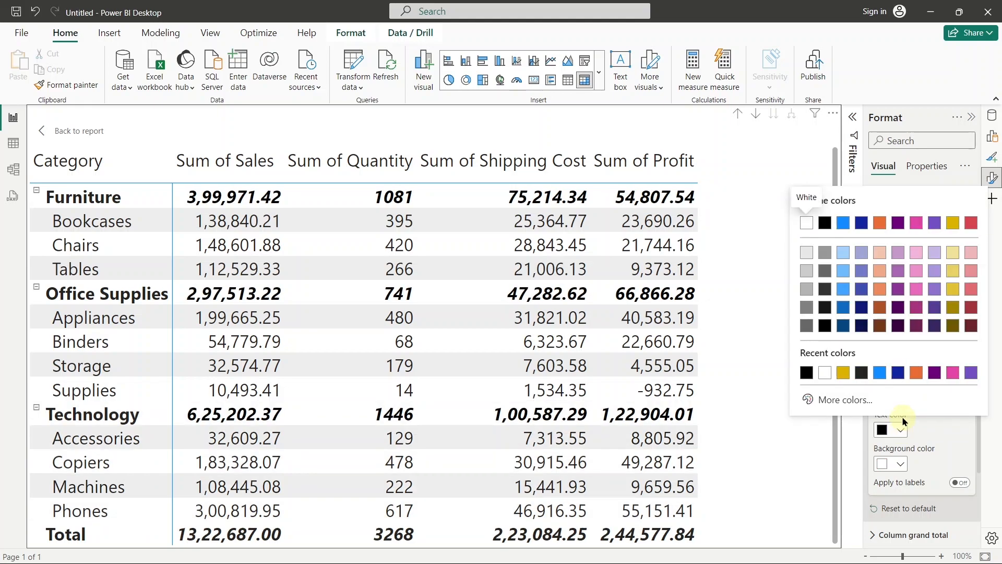
left_click(952, 226)
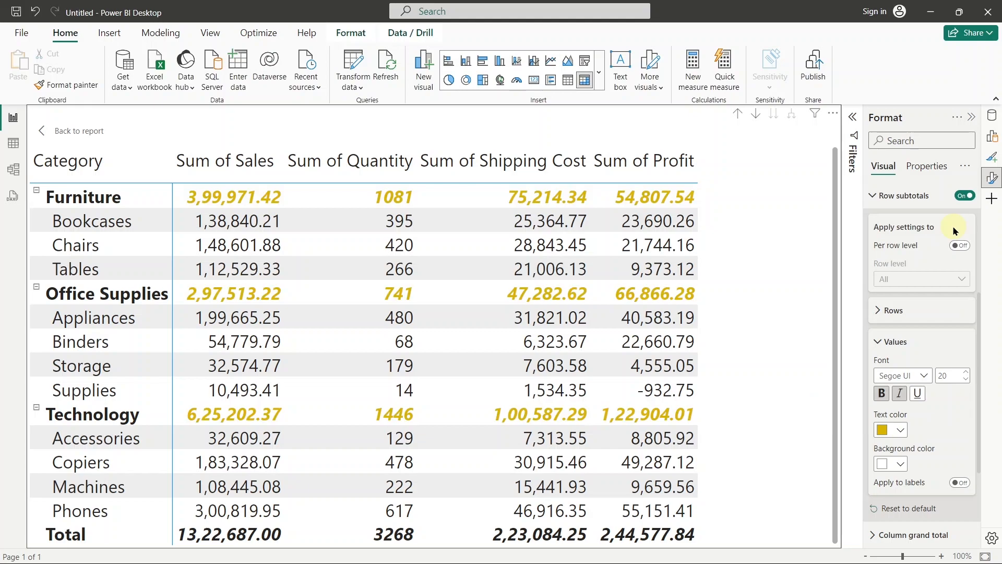
Give the row subtotal values a black background and apply their formatting to the labels as well
left_click(900, 463)
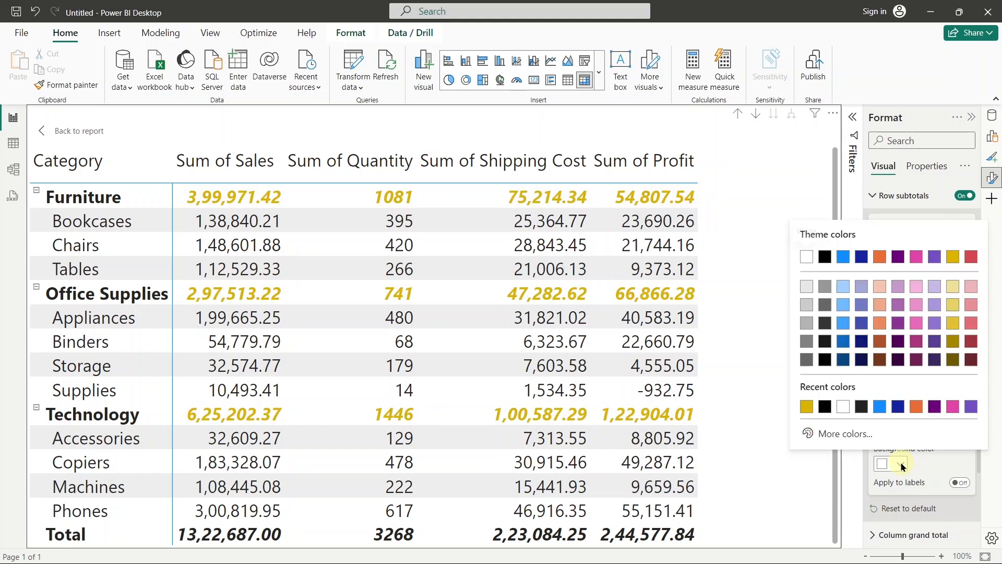
left_click(824, 257)
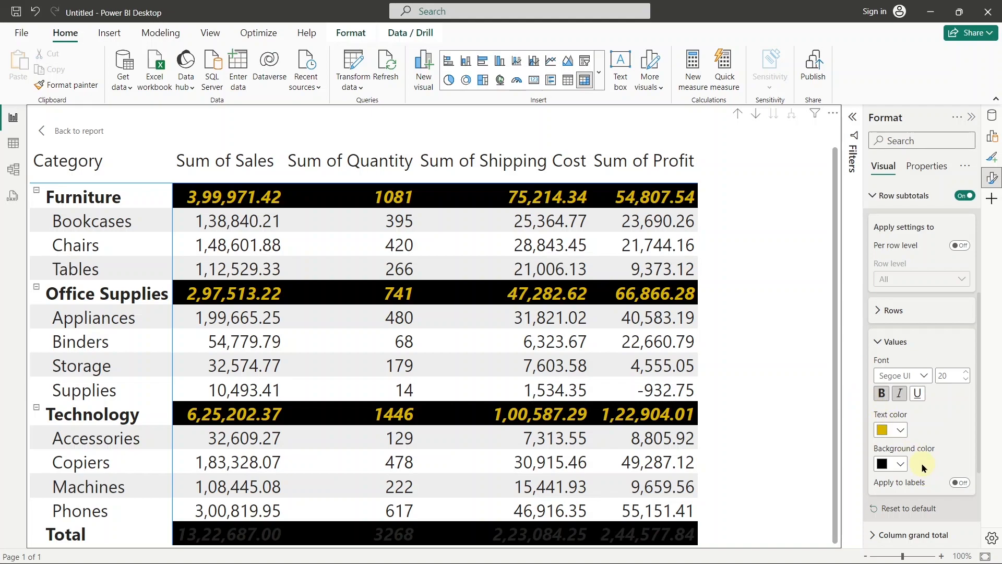
left_click(960, 483)
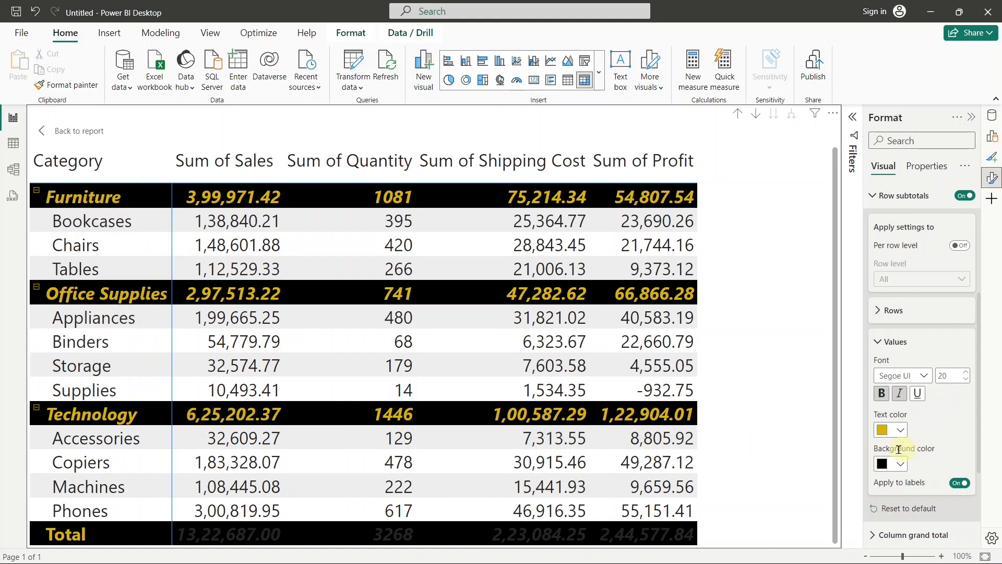
left_click(958, 483)
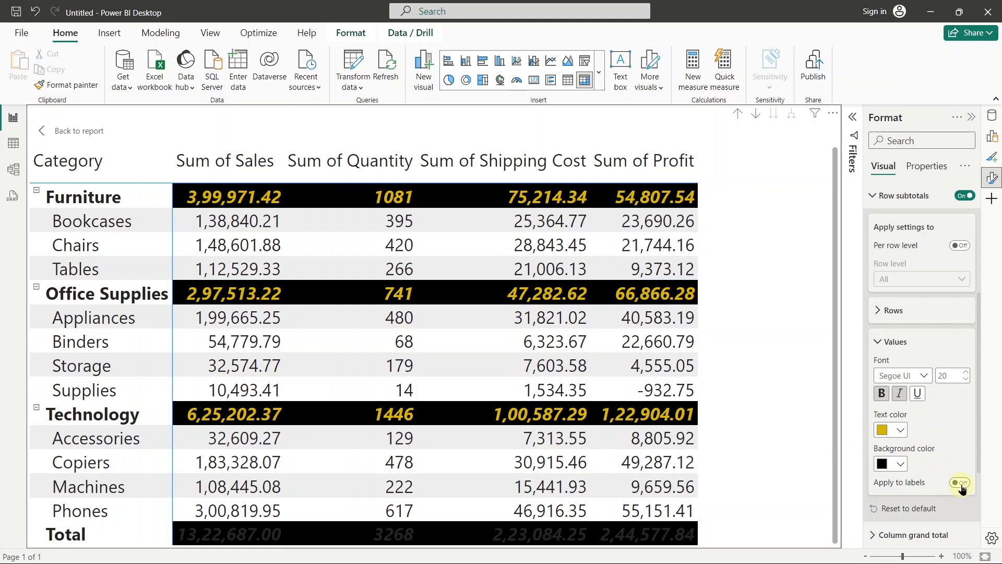
left_click(960, 484)
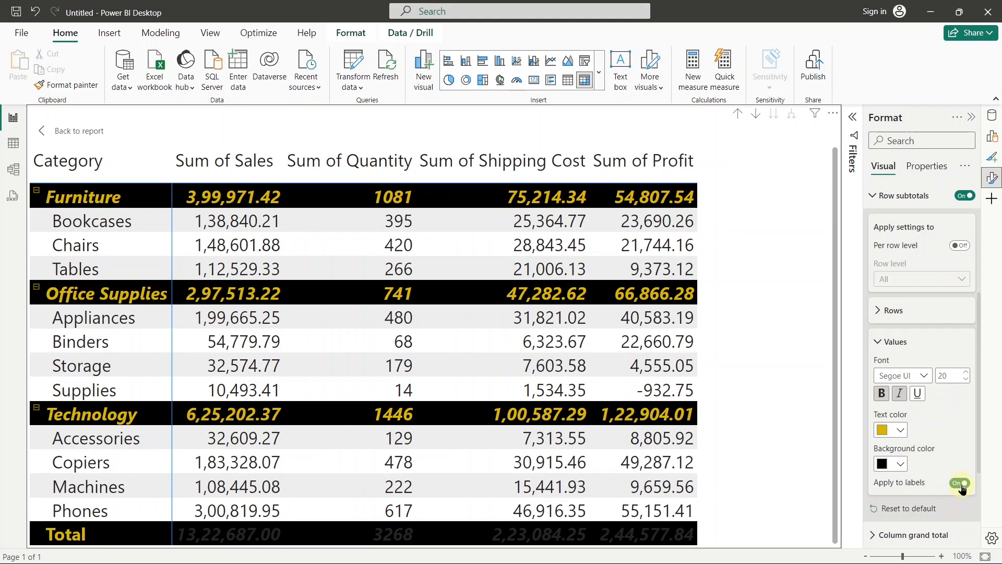
left_click(903, 344)
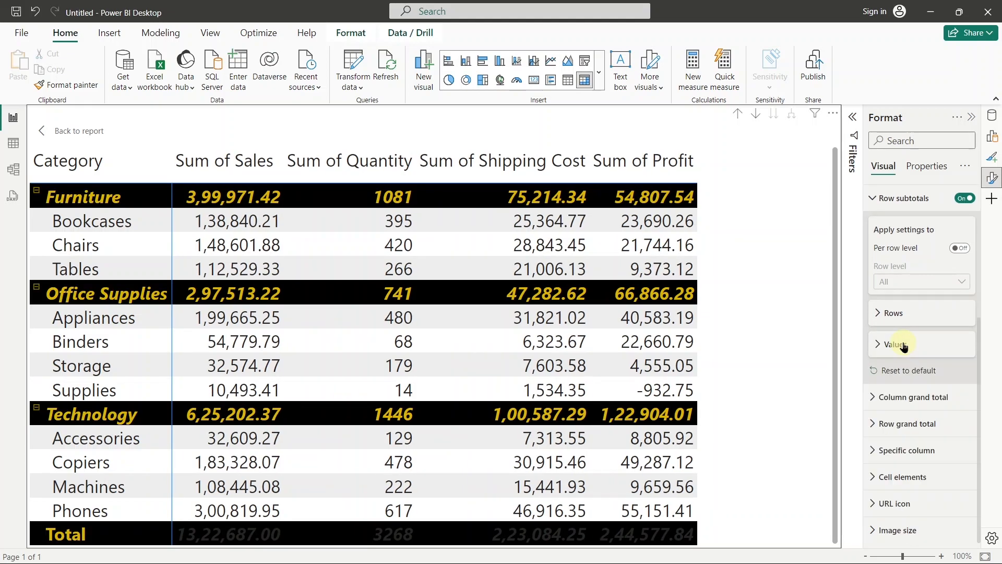
Set the row subtotals' position to Bottom and change their label to "Sub-Total"
left_click(903, 314)
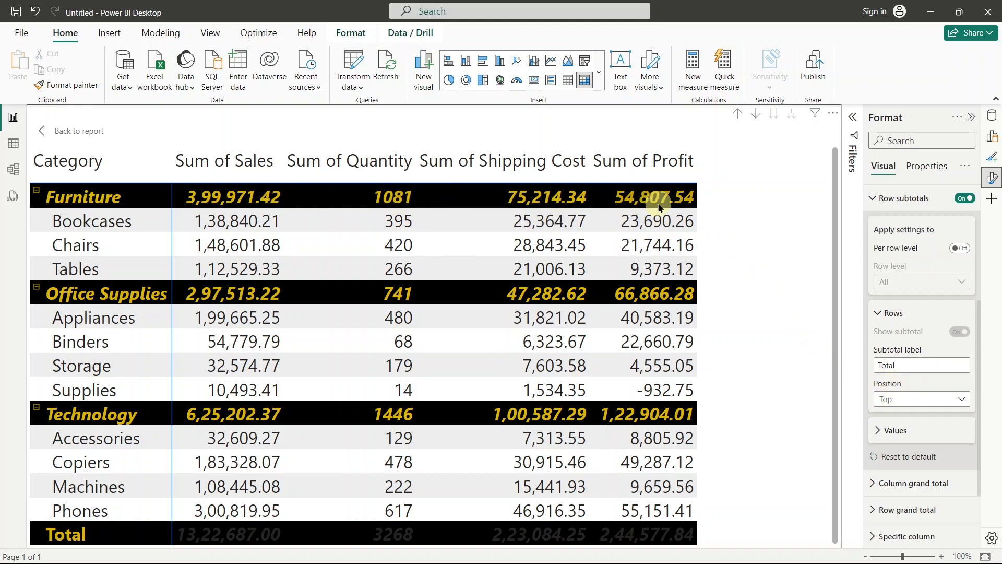
left_click(887, 403)
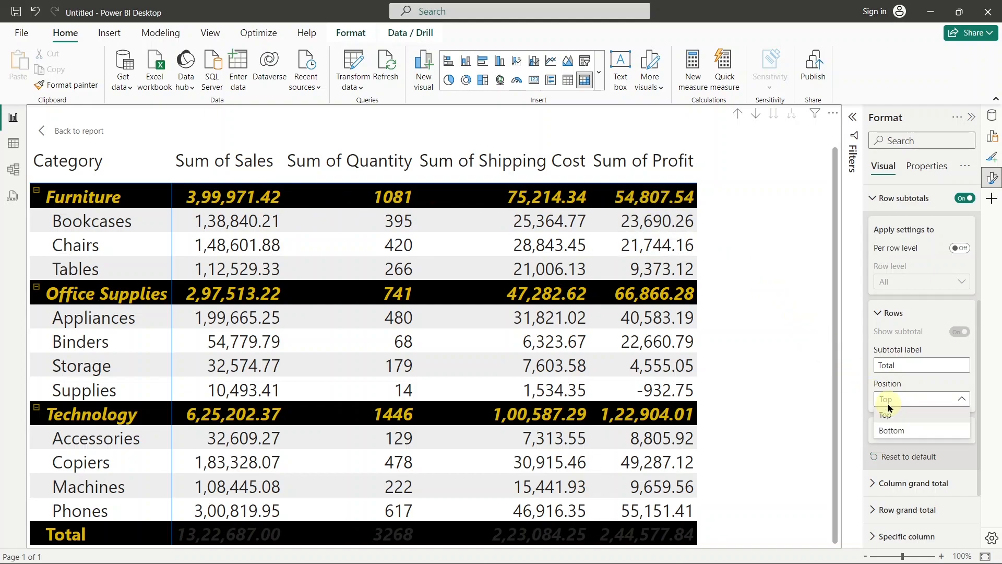
left_click(887, 415)
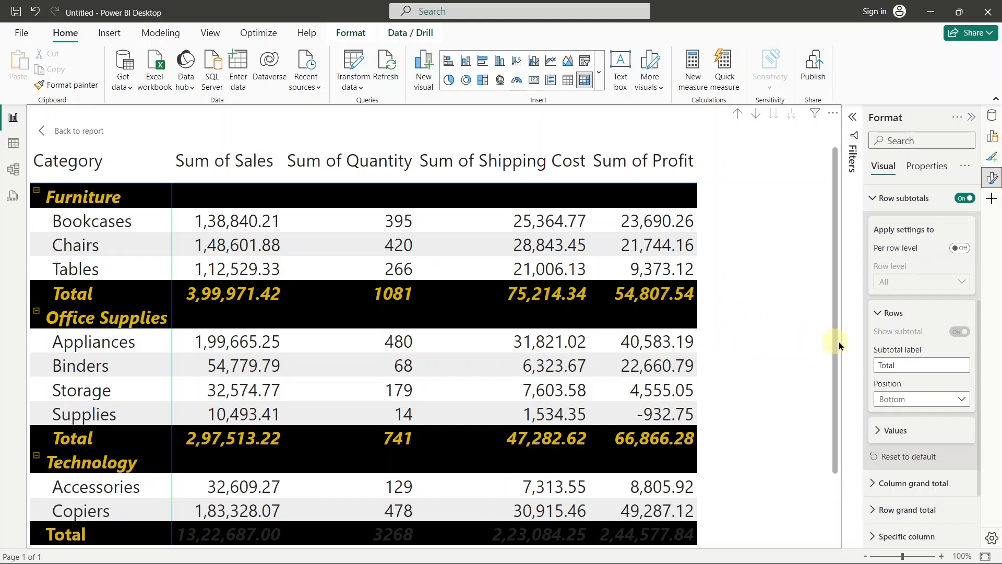
left_click_drag(896, 365, 869, 368)
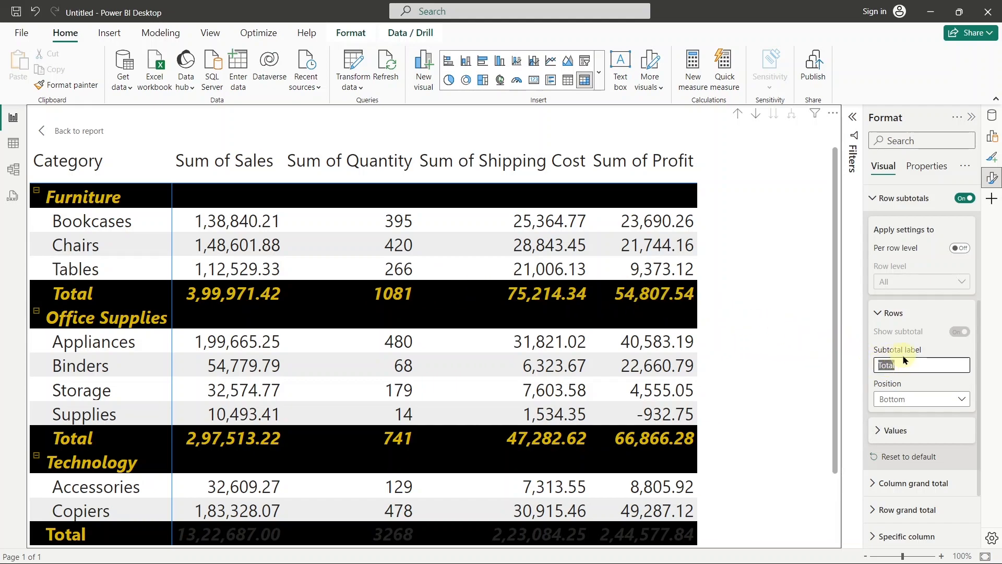
key("Home")
type("Sub")
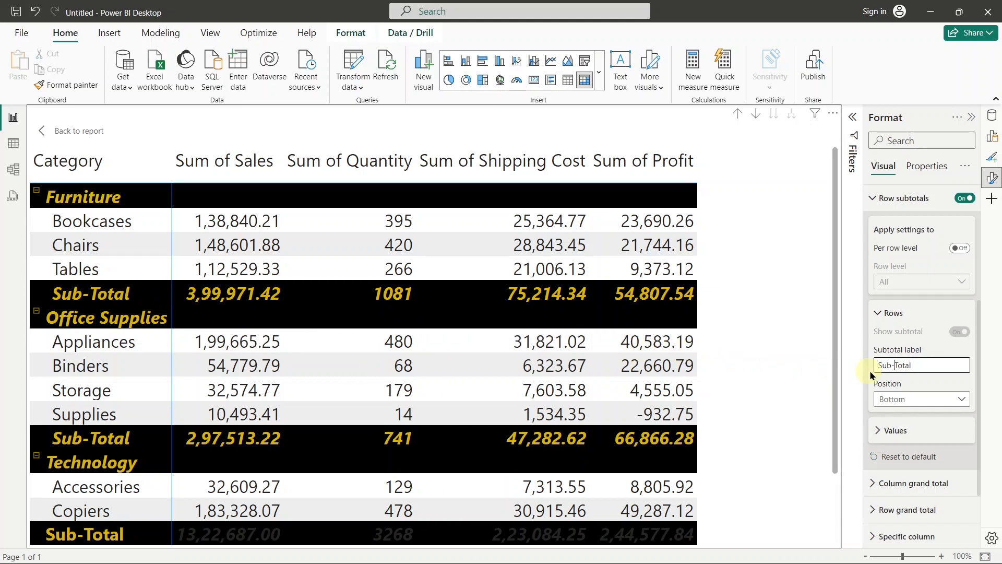
left_click(890, 199)
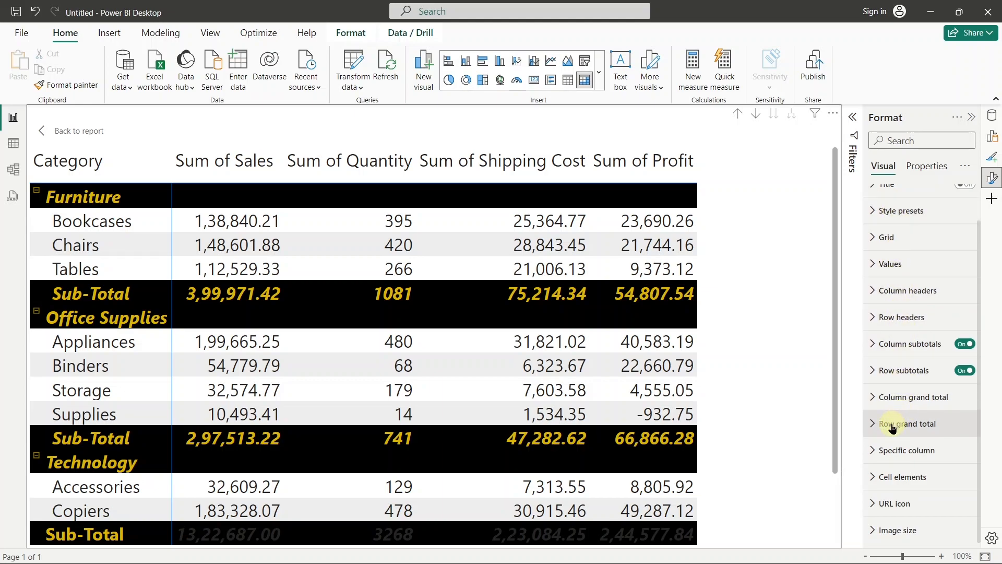
Set the row grand total's text color to the gold theme color and apply its formatting to the labels
left_click(911, 423)
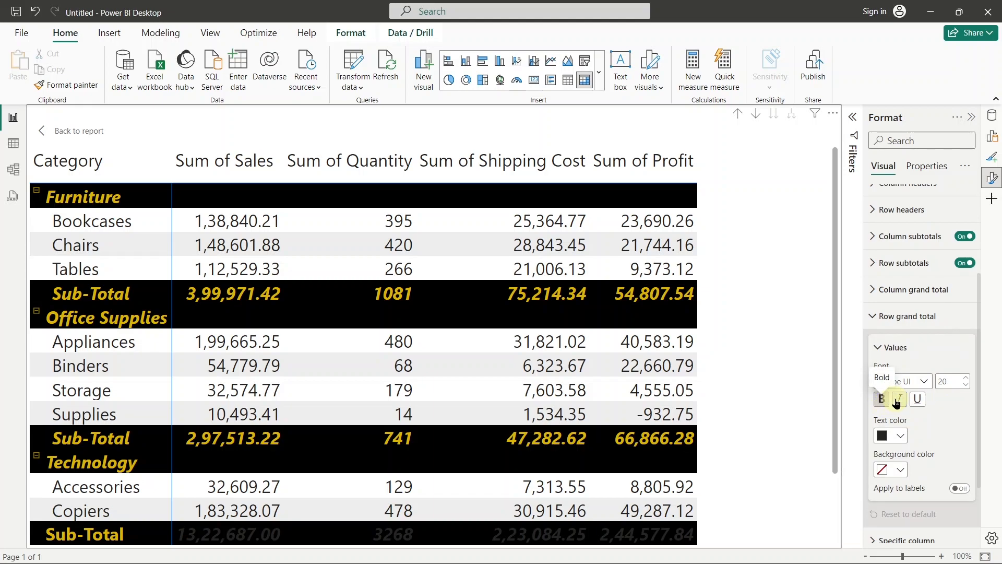
scroll(918, 405, "down", 1)
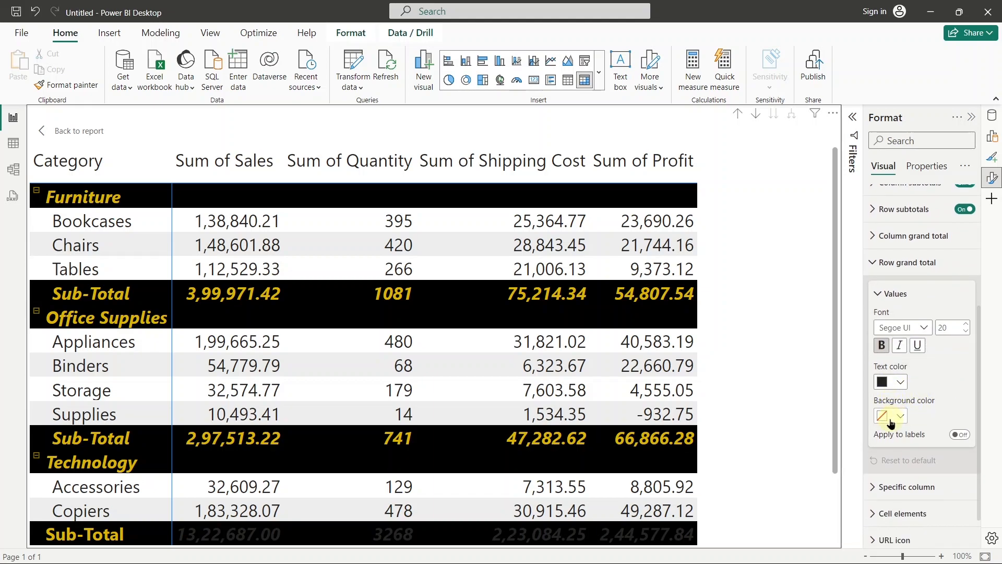
left_click(900, 381)
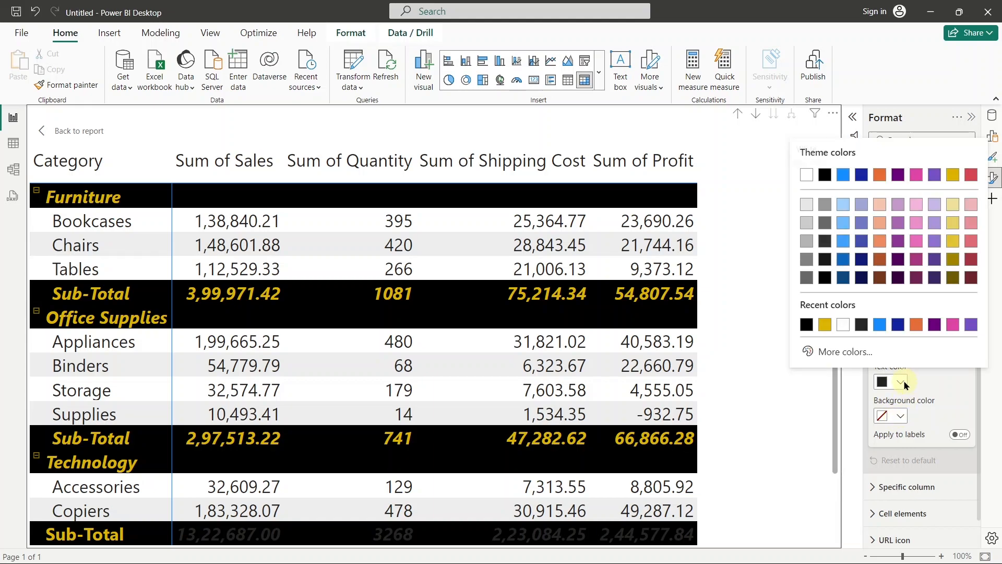
left_click(953, 176)
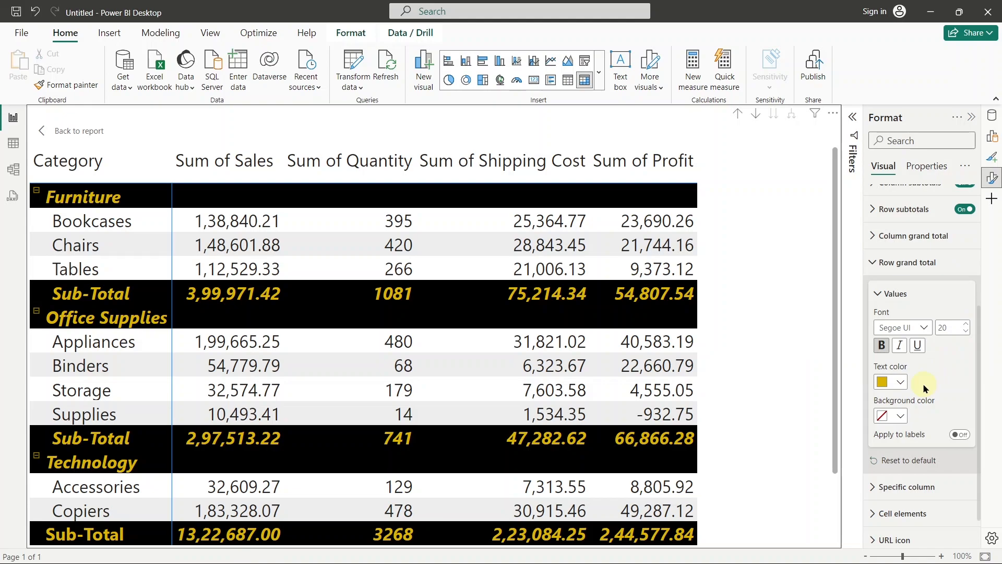
scroll(922, 383, "down", 1)
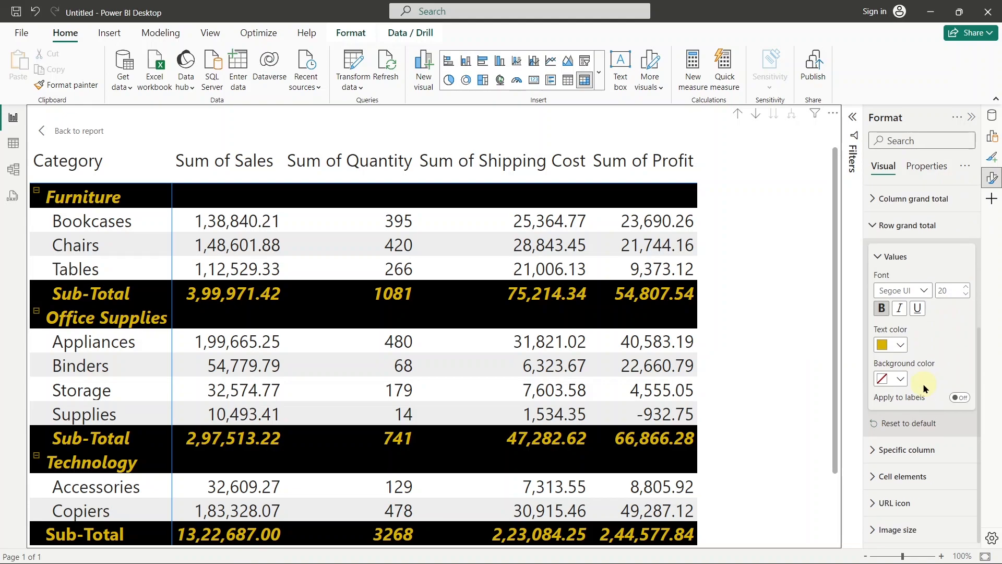
left_click(959, 398)
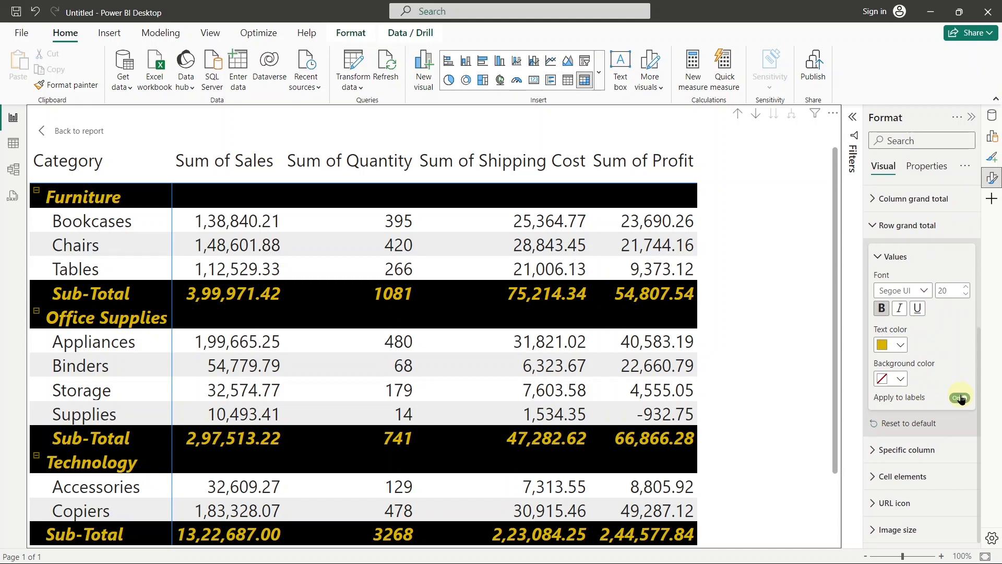
left_click(903, 226)
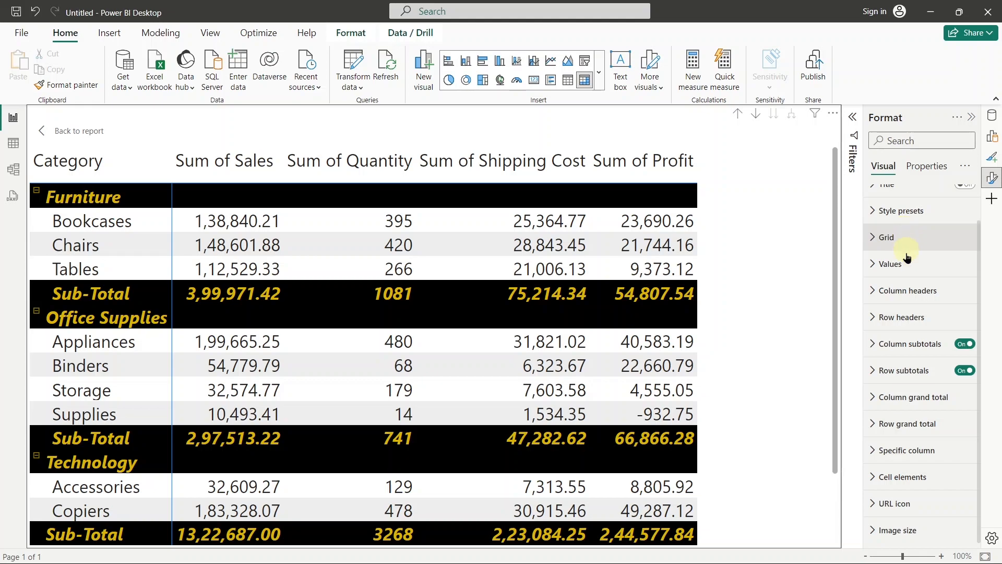